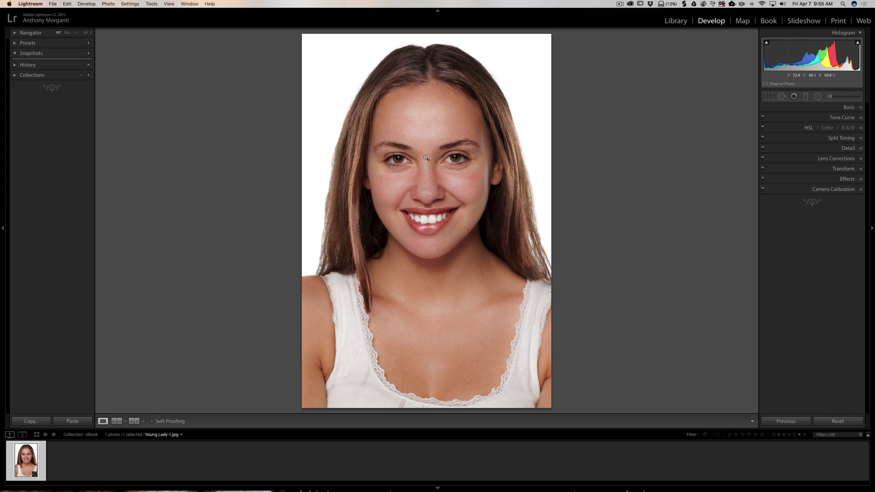
Set up an Adjustment Brush with reset effects, a saturated blue color (hue 239, saturation 99) and exposure lowered to about -1.9
{"action": "left_click", "coordinate": [426, 158]}
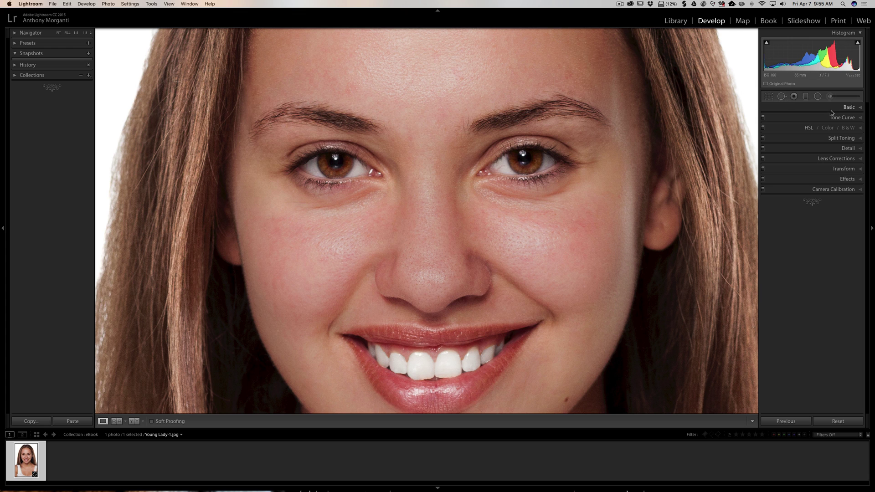
{"action": "left_click", "coordinate": [829, 96]}
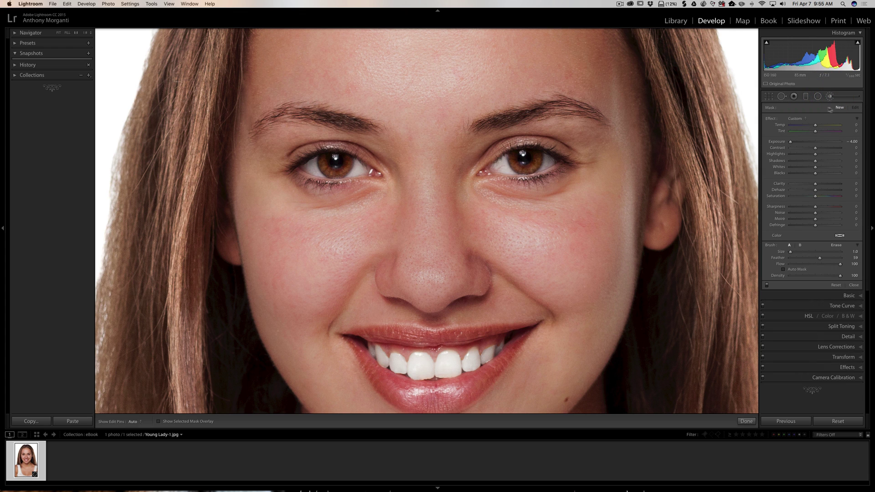
{"action": "double_click", "coordinate": [771, 119]}
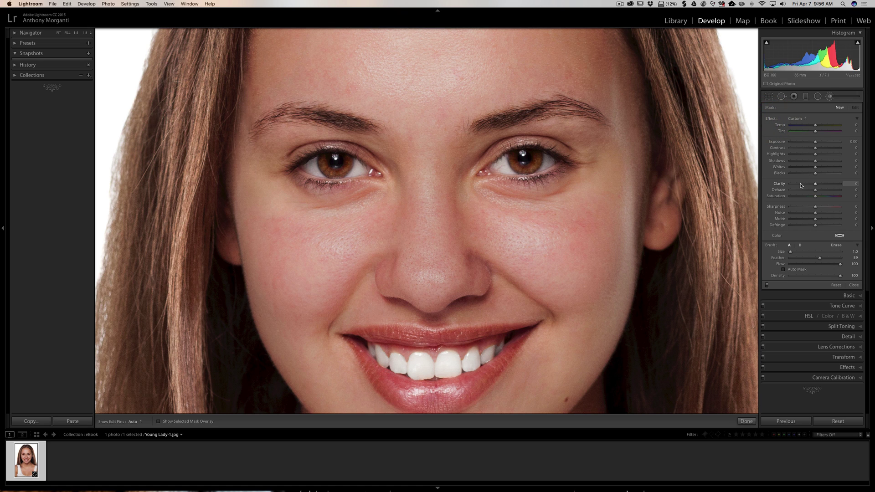
{"action": "left_click", "coordinate": [839, 237]}
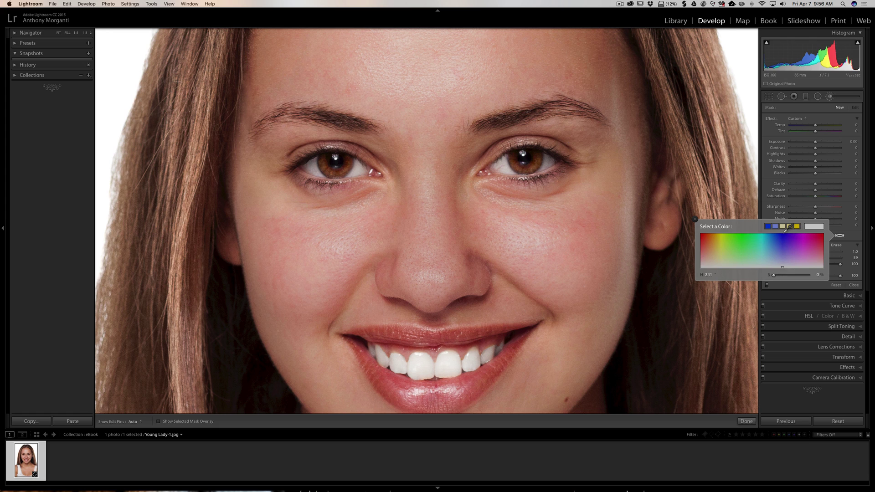
{"action": "left_click", "coordinate": [783, 233]}
{"action": "left_click", "coordinate": [843, 232]}
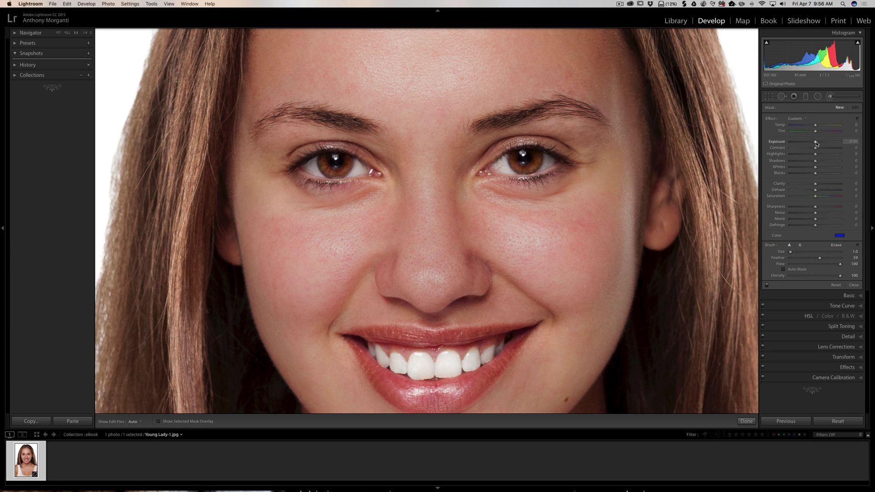
{"action": "left_click_drag", "start_coordinate": [816, 143], "coordinate": [805, 144]}
Paint blue eye shadow over the upper eyelid of the woman's left eye with a brush of size 2.0
{"action": "mouse_move", "coordinate": [572, 154]}
{"action": "left_mouse_down"}
{"action": "mouse_move", "coordinate": [514, 141]}
{"action": "mouse_move", "coordinate": [477, 170]}
{"action": "left_mouse_up"}
{"action": "key", "text": "bracketleft"}
{"action": "key", "text": "h"}
{"action": "key", "text": "h"}
{"action": "key", "text": "h"}
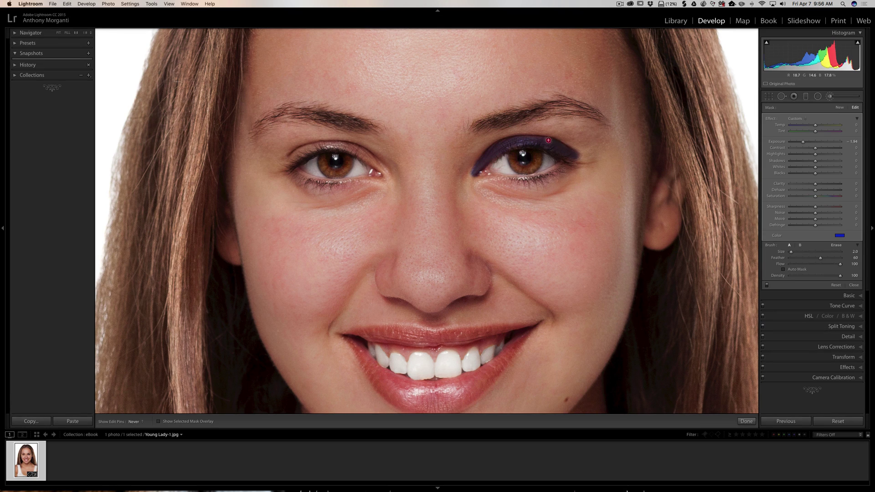
{"action": "key", "text": "h"}
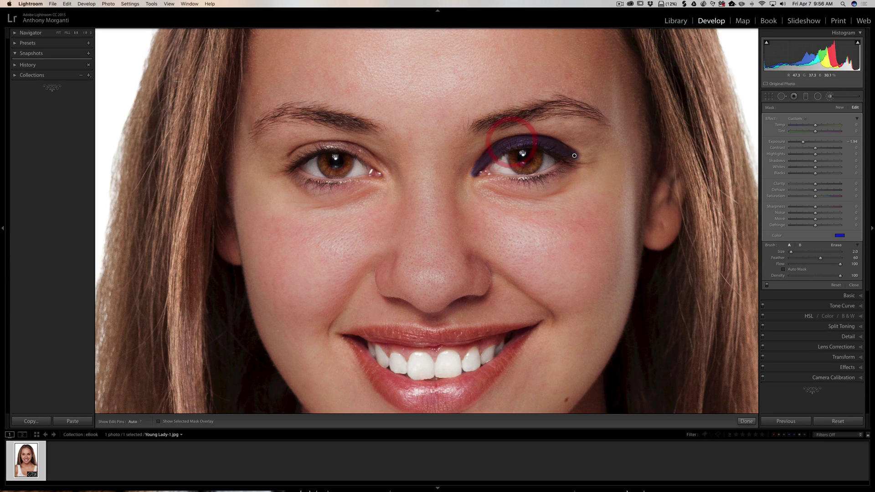
{"action": "key", "text": "h"}
Paint the same blue eye shadow over her right upper eyelid and erase the spill at the outer corner
{"action": "mouse_move", "coordinate": [376, 163]}
{"action": "left_mouse_down"}
{"action": "mouse_move", "coordinate": [336, 144]}
{"action": "mouse_move", "coordinate": [289, 159]}
{"action": "mouse_move", "coordinate": [334, 148]}
{"action": "mouse_move", "coordinate": [378, 164]}
{"action": "left_mouse_up"}
{"action": "key", "text": "h"}
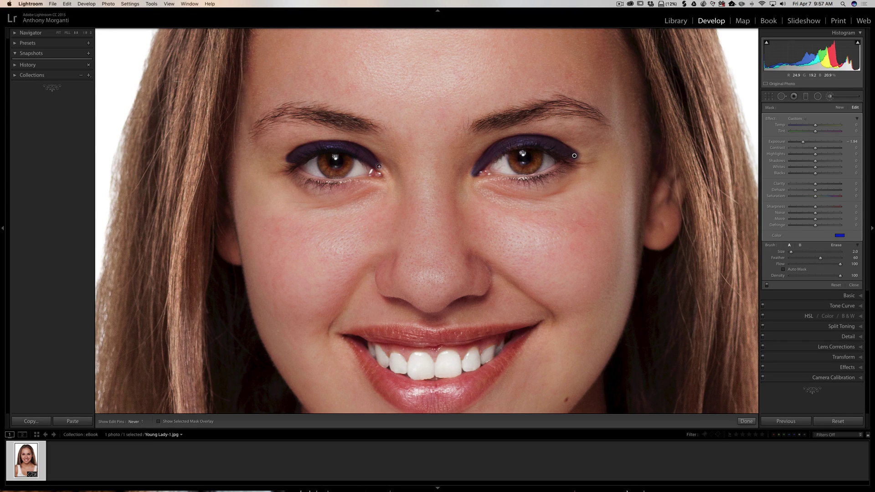
{"action": "left_click", "coordinate": [382, 170]}
{"action": "key", "text": "h"}
{"action": "mouse_move", "coordinate": [383, 170]}
{"action": "left_mouse_down"}
{"action": "mouse_move", "coordinate": [299, 146]}
{"action": "mouse_move", "coordinate": [285, 163]}
{"action": "left_mouse_up"}
{"action": "key", "text": "h"}
{"action": "key", "text": "alt"}
{"action": "left_click_drag", "start_coordinate": [278, 166], "coordinate": [289, 147]}
Raise the eye shadow's exposure to -0.57 while viewing the whole portrait
{"action": "left_click", "coordinate": [59, 33]}
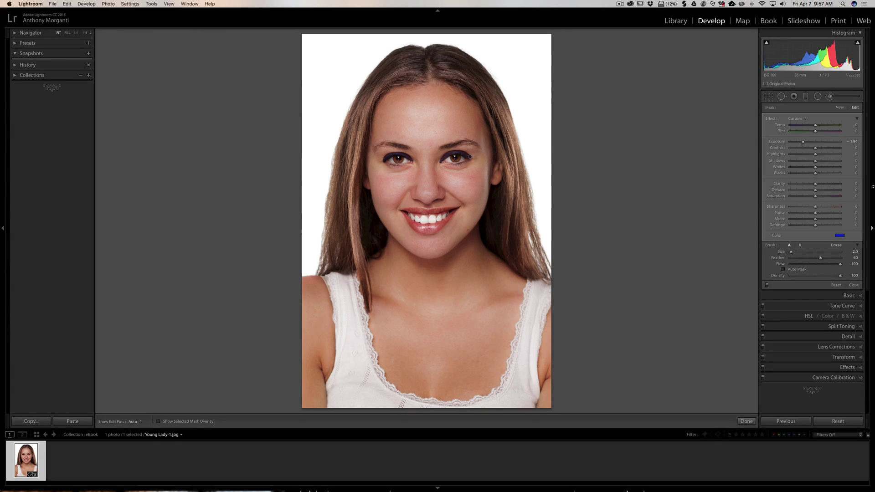
{"action": "left_click", "coordinate": [803, 143]}
{"action": "left_click_drag", "start_coordinate": [803, 143], "coordinate": [811, 142]}
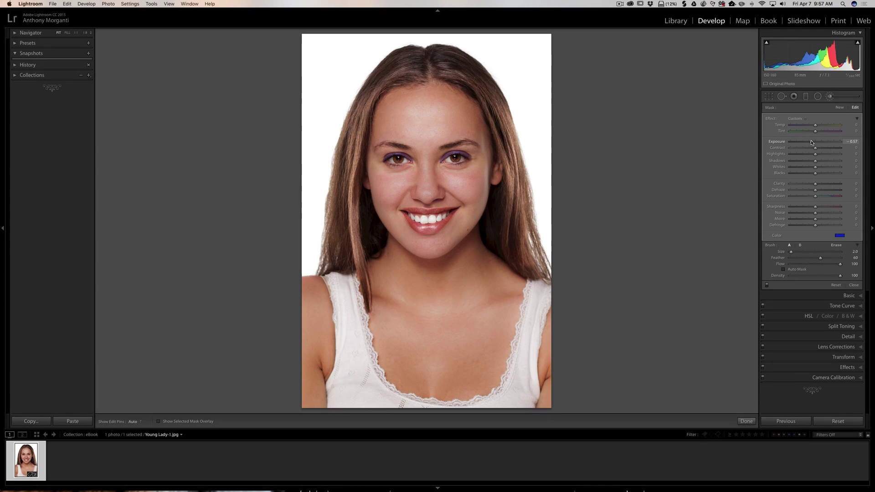
{"action": "left_click", "coordinate": [811, 141]}
Reduce the saturation of the eye shadow's blue color to 53
{"action": "left_click", "coordinate": [840, 236]}
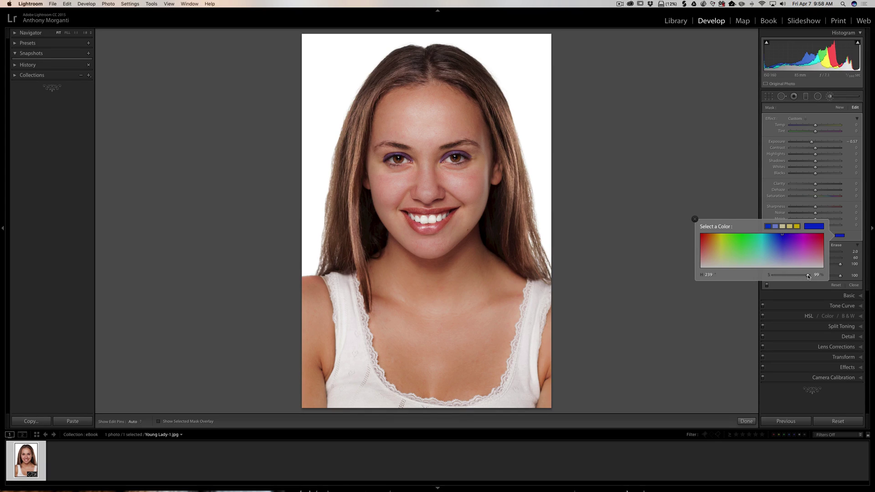
{"action": "left_click_drag", "start_coordinate": [808, 277], "coordinate": [794, 277]}
{"action": "left_click_drag", "start_coordinate": [793, 276], "coordinate": [793, 276]}
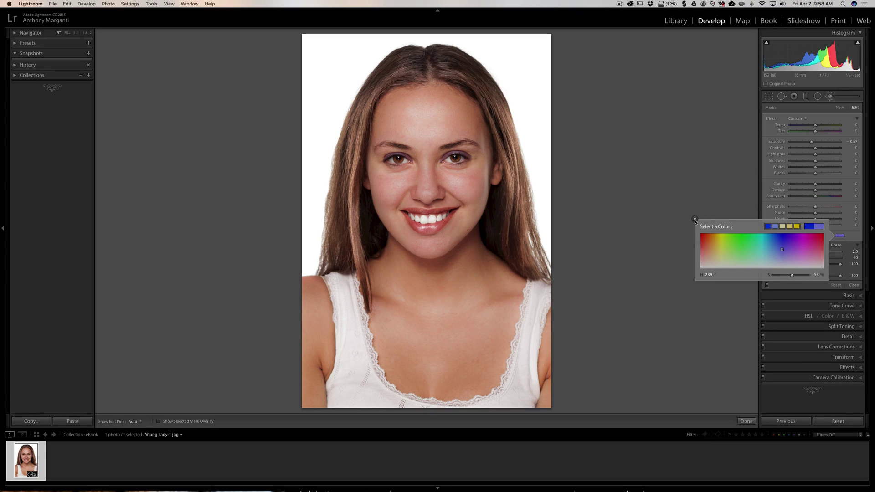
{"action": "left_click", "coordinate": [694, 220]}
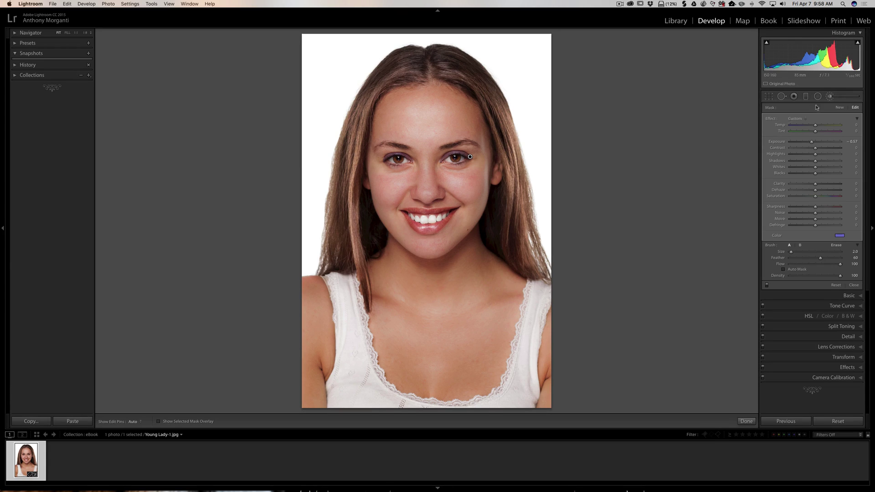
Start a new brush adjustment for the eyeliner and remove its color tint by dropping the saturation to zero
{"action": "left_click", "coordinate": [840, 108]}
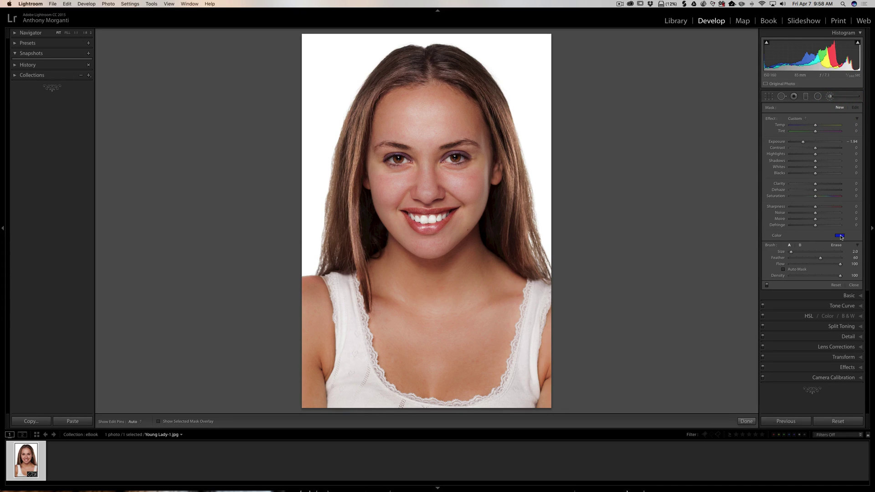
{"action": "left_click", "coordinate": [841, 237]}
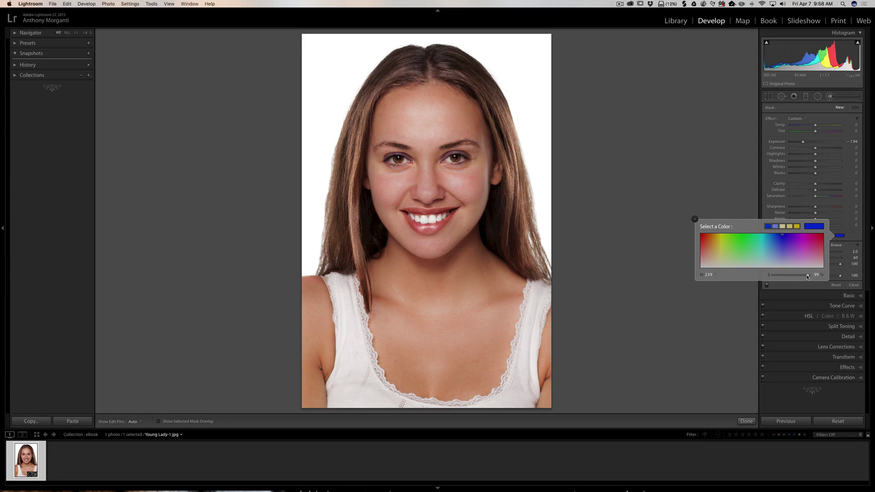
{"action": "left_click_drag", "start_coordinate": [808, 277], "coordinate": [756, 278]}
{"action": "left_click", "coordinate": [694, 219]}
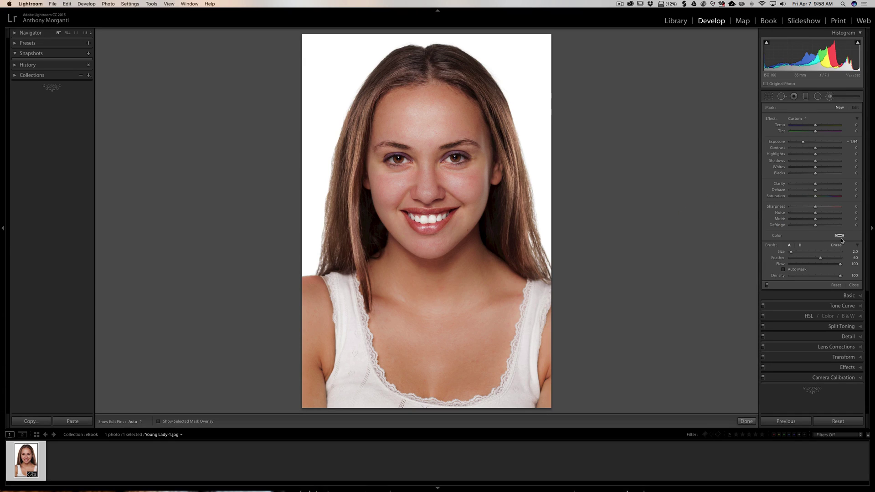
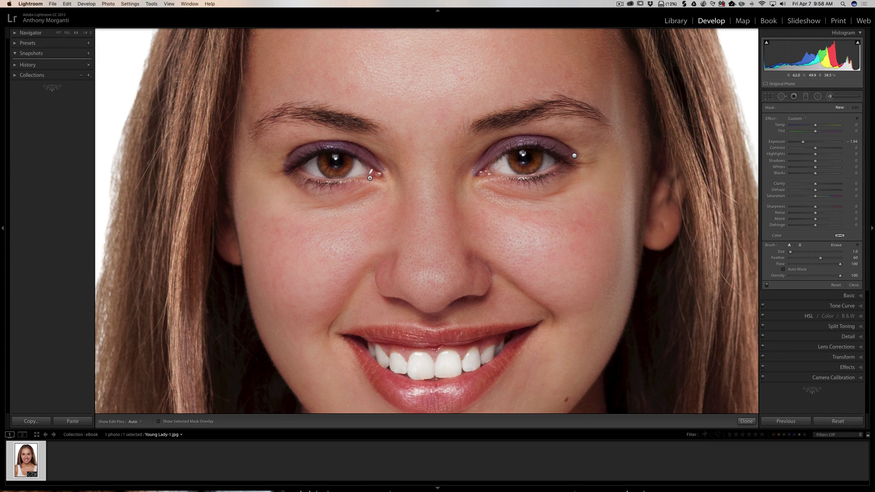
Trace dark eyeliner around her right eye with a size 1.0 brush and undo the last stray stroke
{"action": "mouse_move", "coordinate": [382, 179]}
{"action": "left_mouse_down"}
{"action": "mouse_move", "coordinate": [310, 181]}
{"action": "mouse_move", "coordinate": [288, 171]}
{"action": "mouse_move", "coordinate": [288, 155]}
{"action": "mouse_move", "coordinate": [311, 142]}
{"action": "mouse_move", "coordinate": [357, 142]}
{"action": "mouse_move", "coordinate": [391, 174]}
{"action": "left_mouse_up"}
{"action": "key", "text": "h"}
{"action": "key", "text": "h"}
{"action": "key", "text": "h"}
{"action": "key", "text": "super+z"}
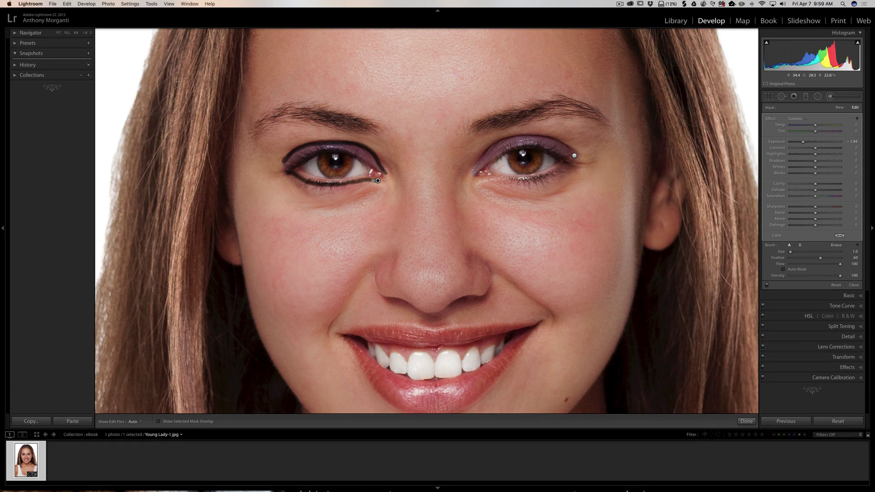
Trace matching eyeliner along the upper and lower lids of her left eye, joining the lines at the inner corner
{"action": "key", "text": "h"}
{"action": "key", "text": "h"}
{"action": "key", "text": "h"}
{"action": "mouse_move", "coordinate": [470, 172]}
{"action": "left_mouse_down"}
{"action": "mouse_move", "coordinate": [489, 144]}
{"action": "mouse_move", "coordinate": [513, 137]}
{"action": "mouse_move", "coordinate": [558, 139]}
{"action": "mouse_move", "coordinate": [577, 156]}
{"action": "left_mouse_up"}
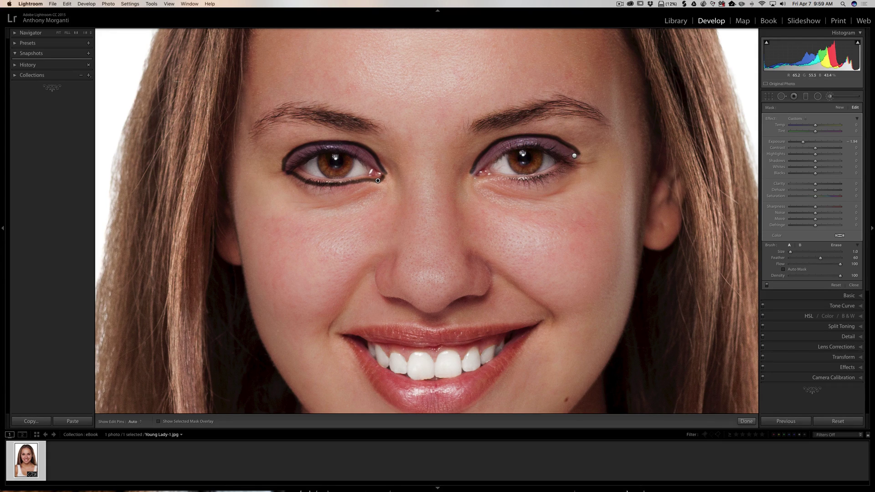
{"action": "mouse_move", "coordinate": [475, 178]}
{"action": "left_mouse_down"}
{"action": "mouse_move", "coordinate": [531, 180]}
{"action": "mouse_move", "coordinate": [576, 164]}
{"action": "left_mouse_up"}
{"action": "key", "text": "h"}
{"action": "key", "text": "h"}
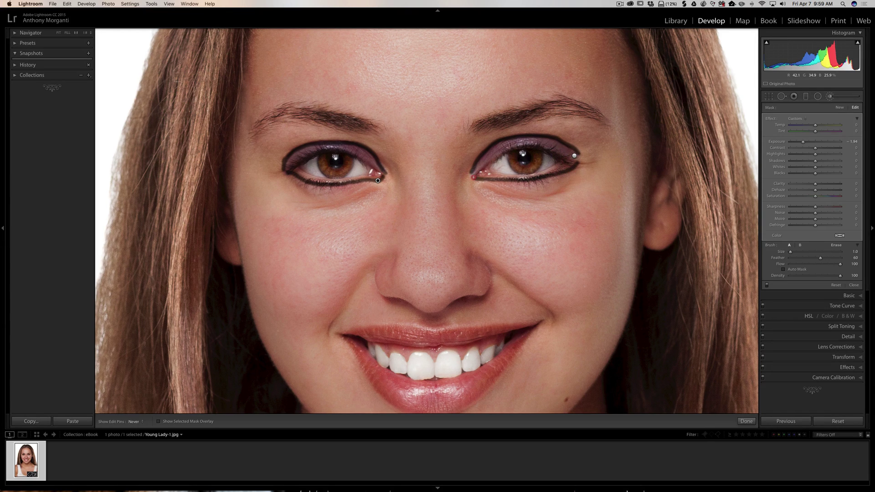
{"action": "left_click_drag", "start_coordinate": [474, 178], "coordinate": [472, 174]}
{"action": "key", "text": "h"}
Soften the eyeliner by raising its exposure to -0.31 while viewing the whole portrait
{"action": "left_click", "coordinate": [59, 33]}
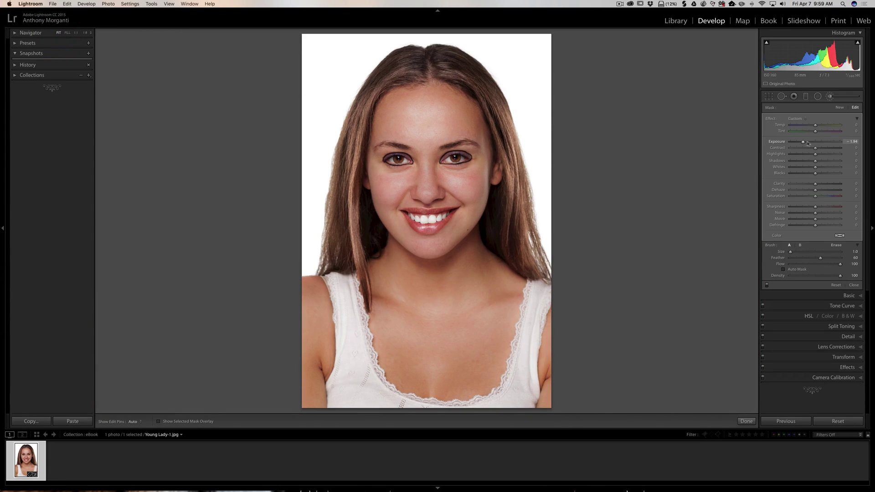
{"action": "left_click_drag", "start_coordinate": [803, 142], "coordinate": [814, 143]}
{"action": "left_click", "coordinate": [812, 143]}
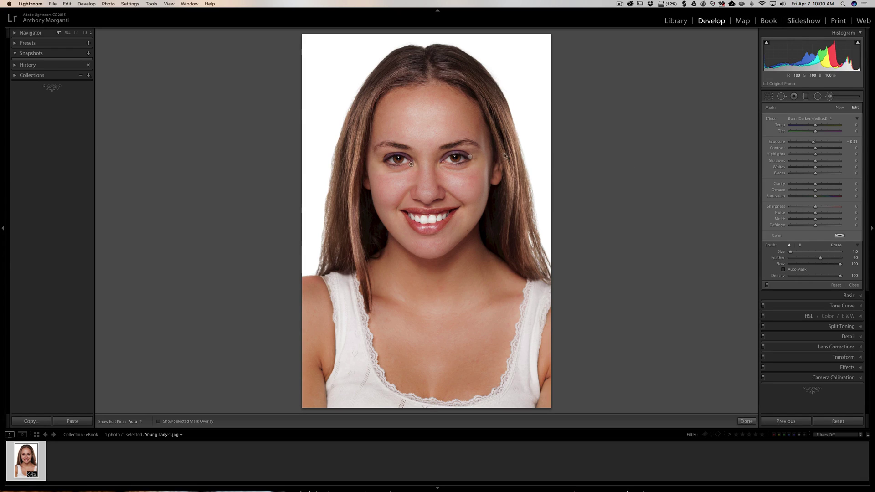
Reselect the eye shadow adjustment, readjust its exposure to a darker level and close the Adjustment Brush
{"action": "left_click", "coordinate": [470, 157]}
{"action": "left_click_drag", "start_coordinate": [811, 143], "coordinate": [813, 143]}
{"action": "left_click_drag", "start_coordinate": [813, 141], "coordinate": [802, 142]}
{"action": "left_click", "coordinate": [830, 96]}
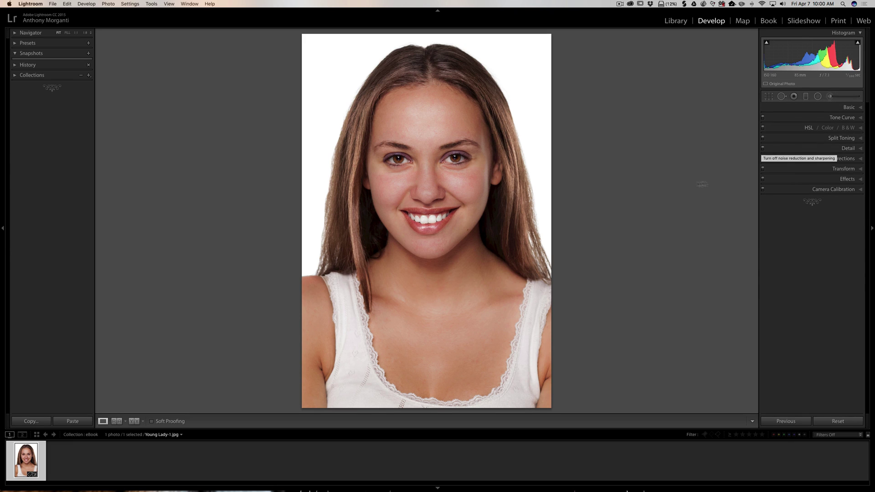
Compare the portrait before and after the makeup edits, including an enlarged side-by-side view
{"action": "key", "text": "backslash"}
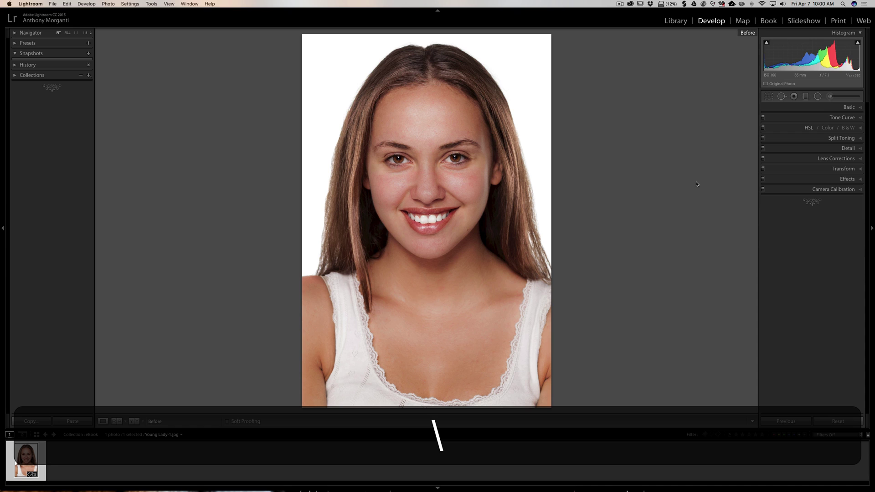
{"action": "key", "text": "backslash"}
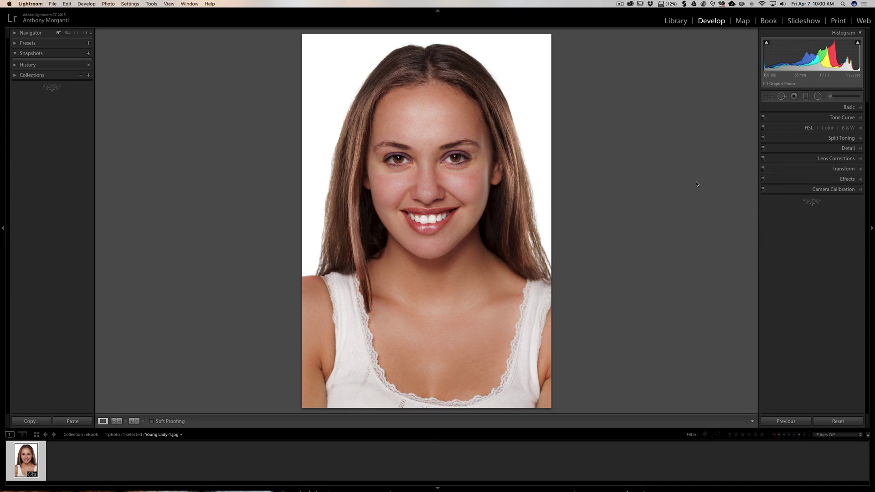
{"action": "key", "text": "y"}
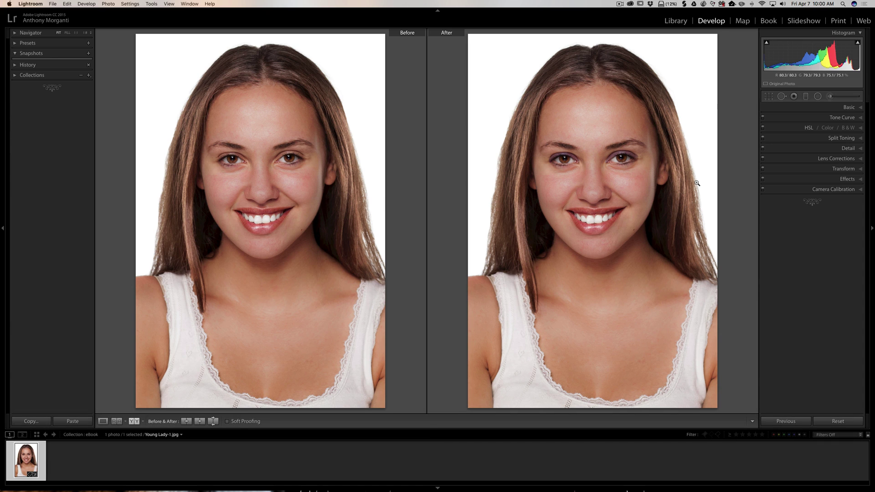
{"action": "key", "text": "shift+Tab"}
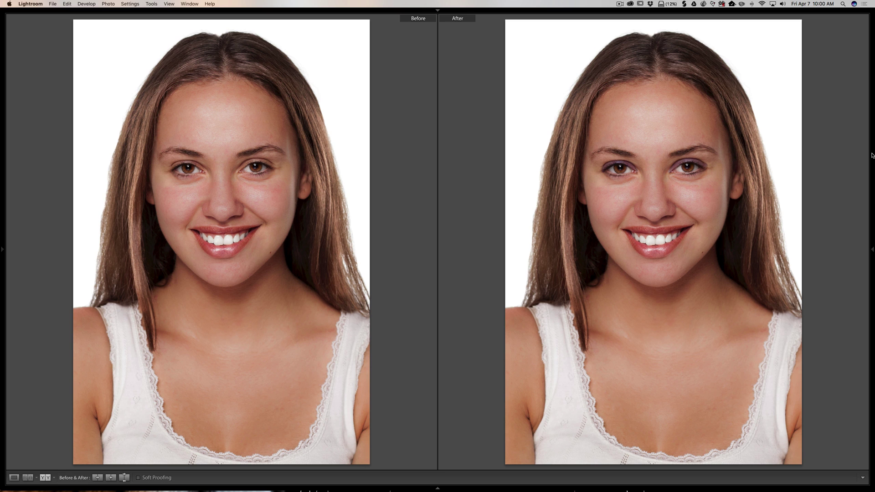
{"action": "mouse_move", "coordinate": [871, 156]}
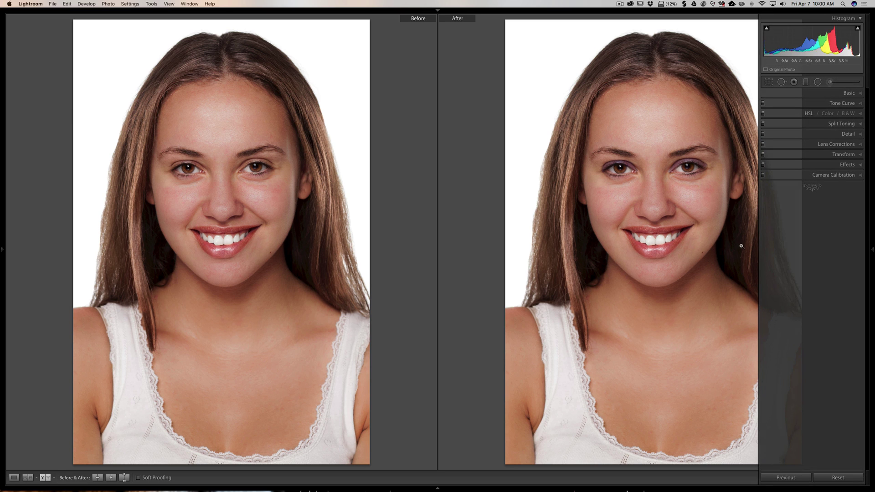